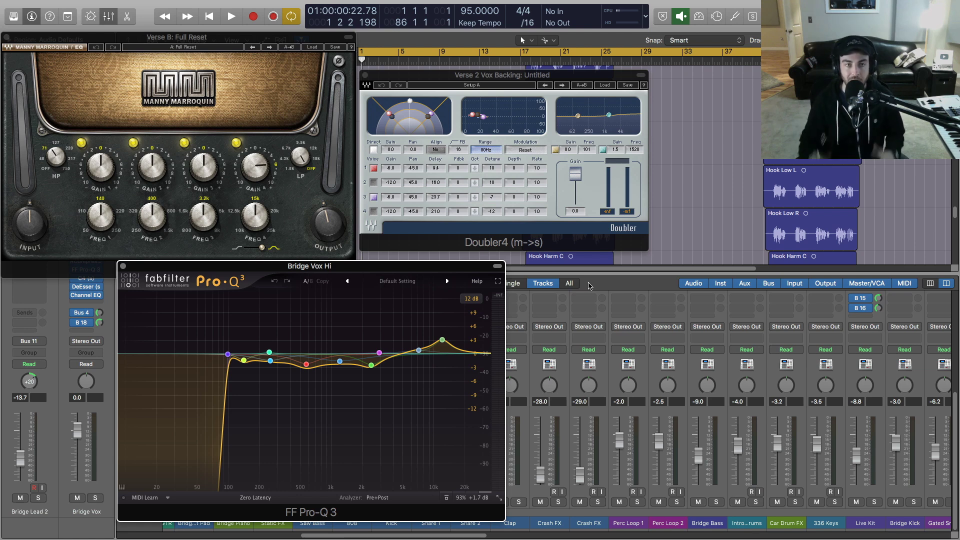
- Browse the plug-in list of an empty insert on Bridge Lead 2, viewing the Audio Units manufacturers and the Compression category
left_click(41, 290)
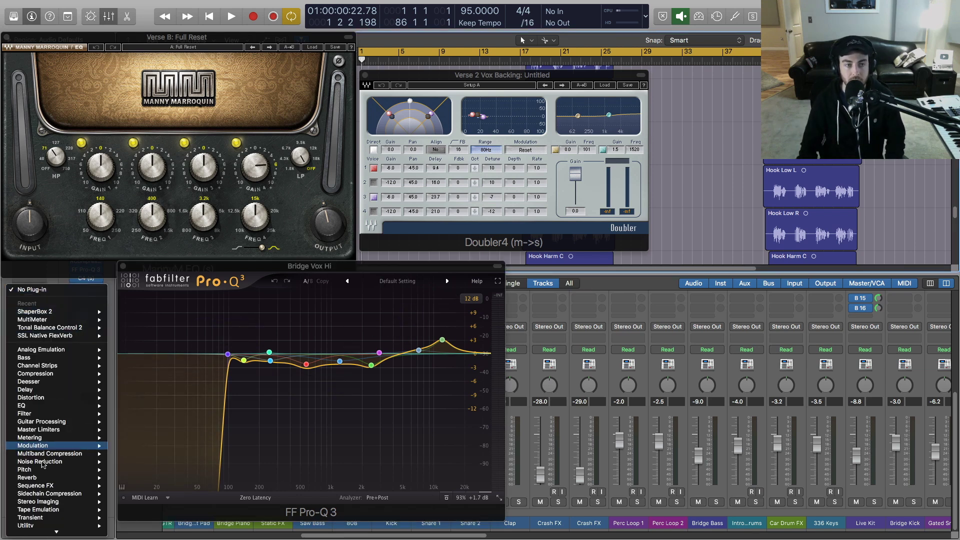
mouse_move(54, 528)
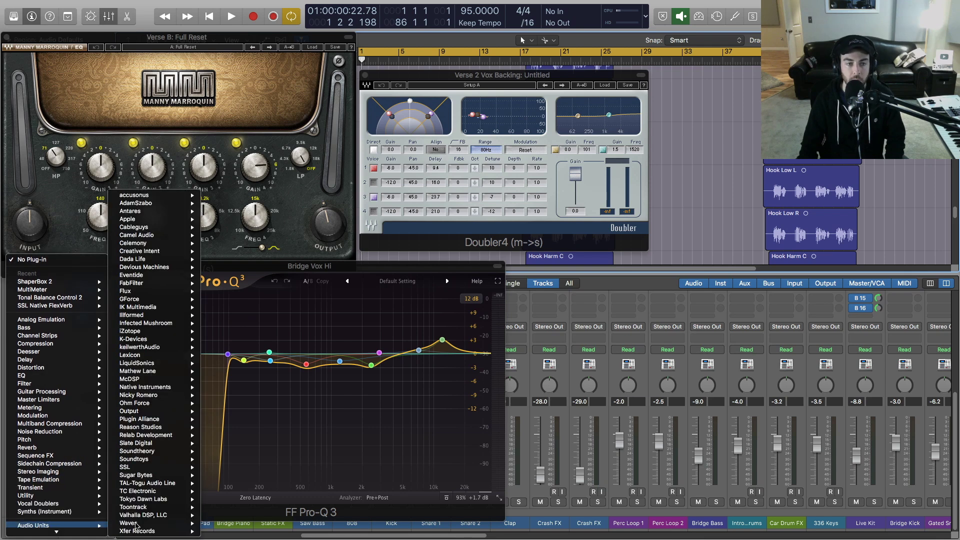
mouse_move(160, 291)
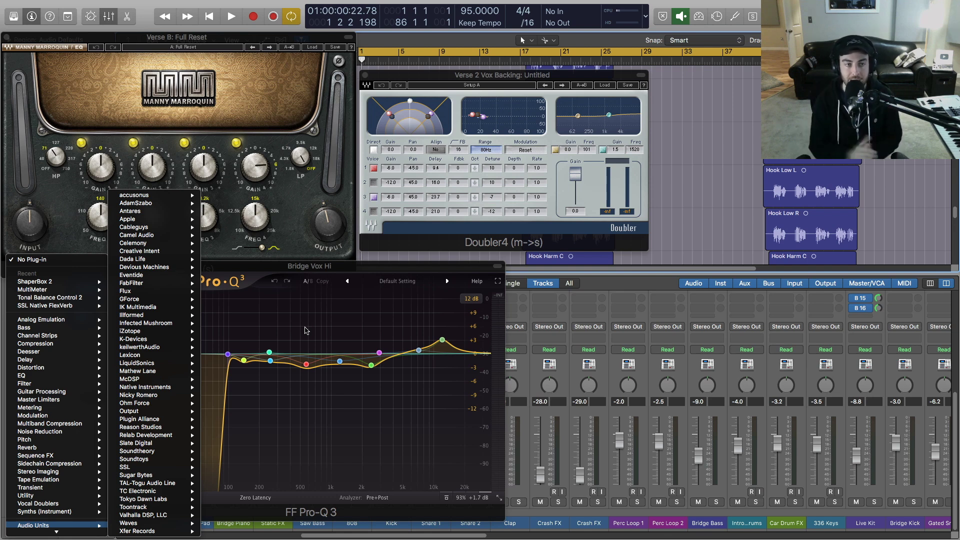
mouse_move(83, 346)
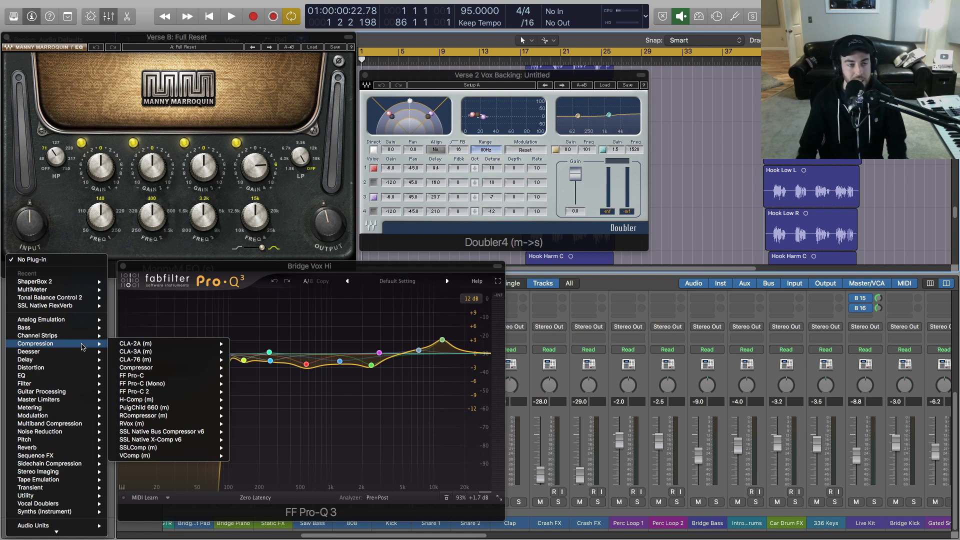
- Open the Plug-in Manager from the Logic Pro X preferences
left_click(69, 3)
left_click(79, 5)
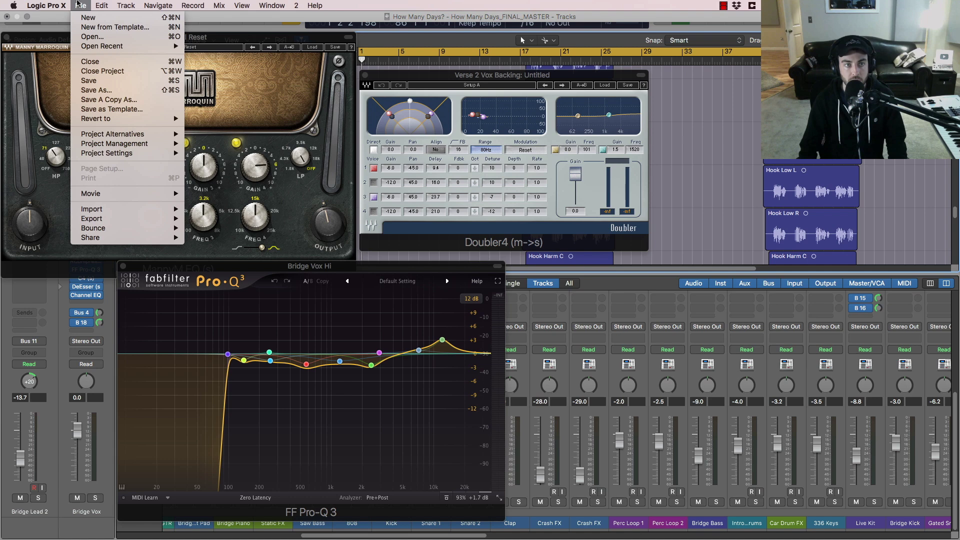
mouse_move(64, 34)
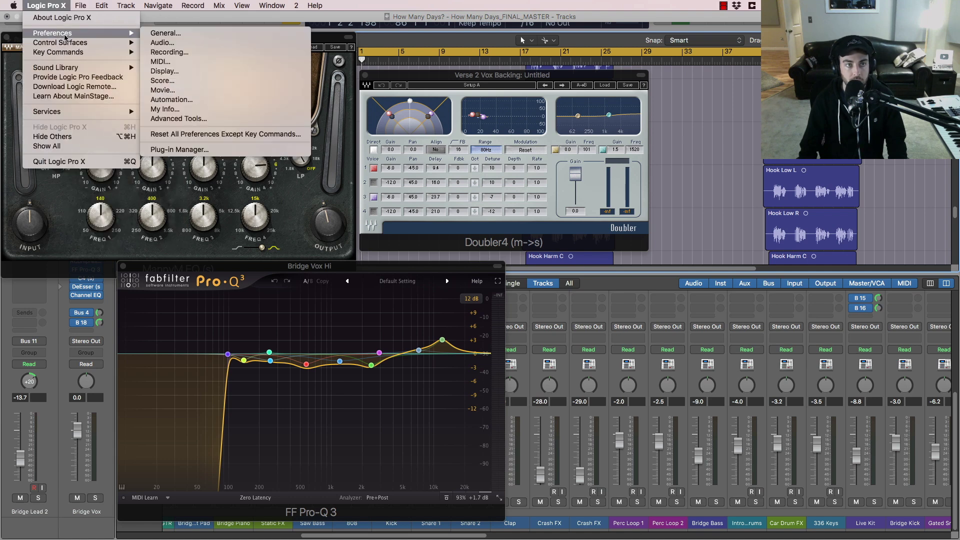
left_click(191, 149)
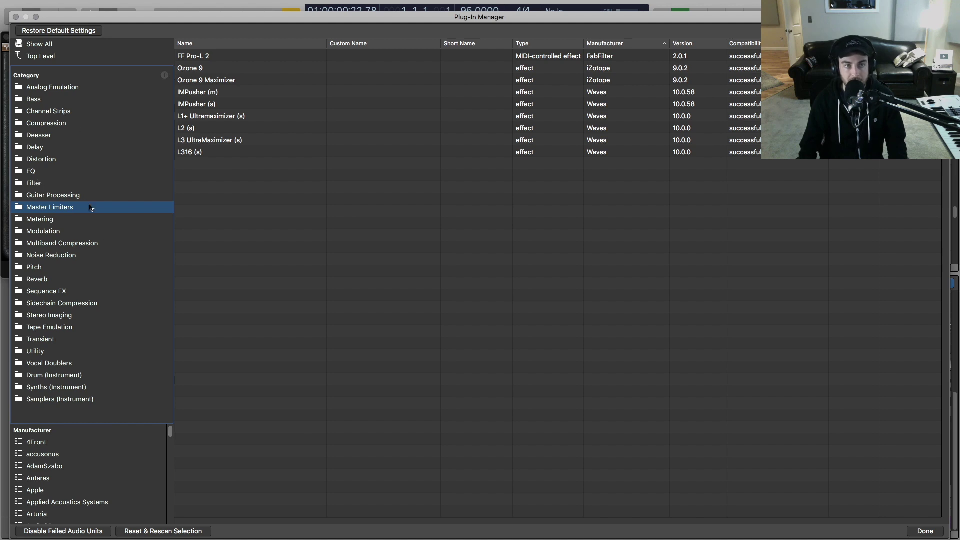
- Review the Compression and EQ categories and the full plug-in list, and close the Plug-in Manager
left_click(80, 123)
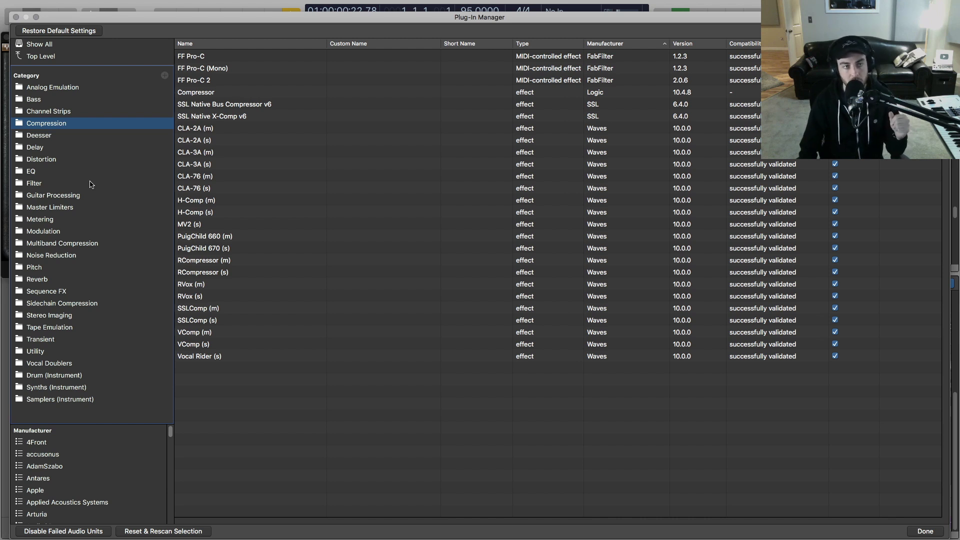
left_click(76, 172)
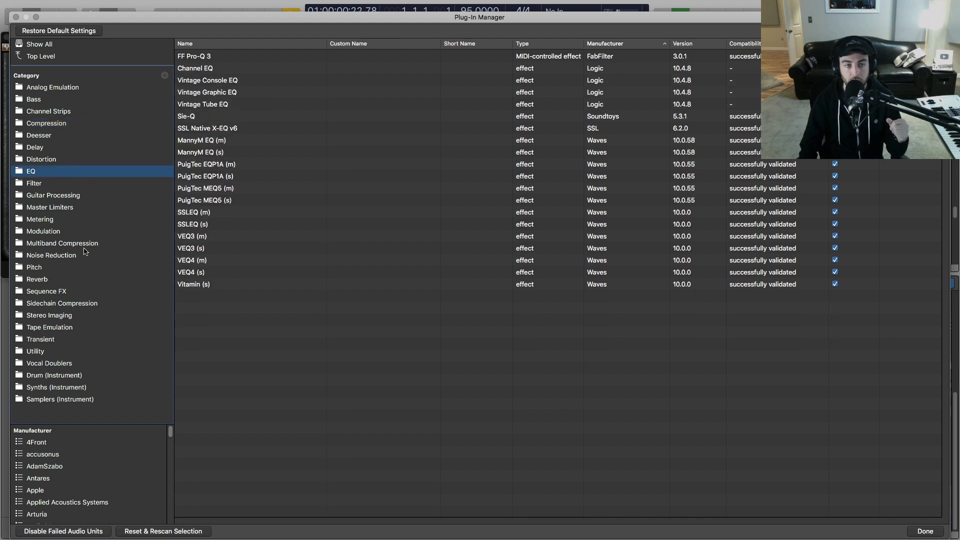
scroll(265, 184, "down", 10)
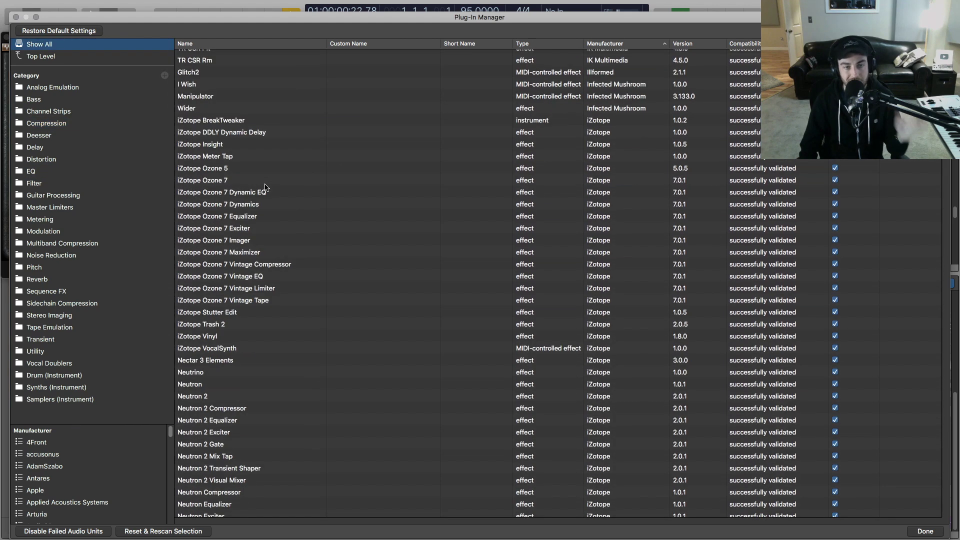
scroll(265, 187, "down", 2)
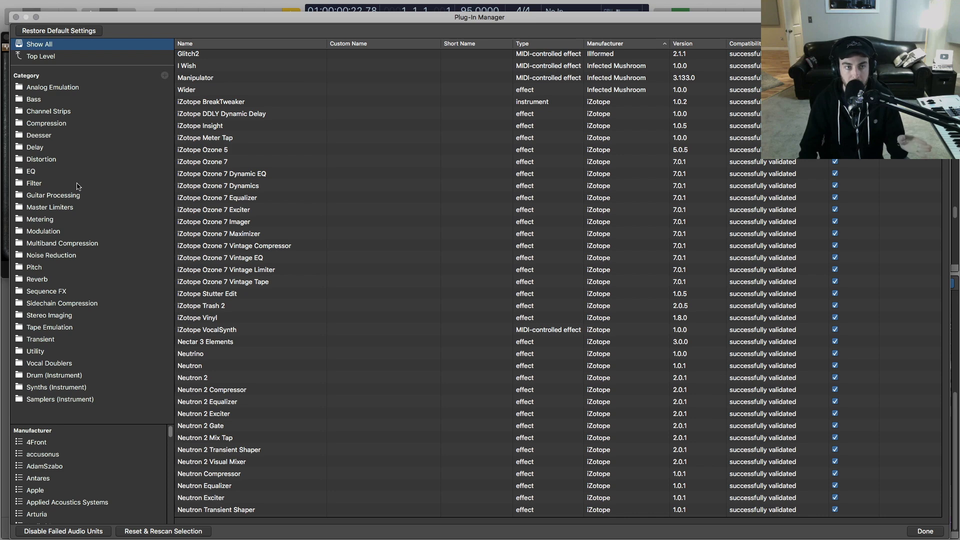
left_click(16, 17)
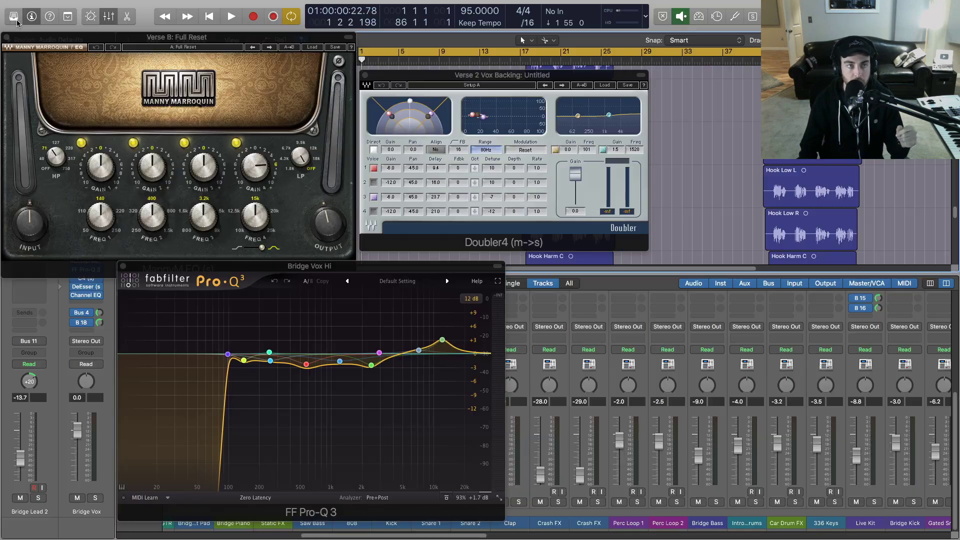
- Browse the Compression, Vocal Doublers and Multiband Compression categories for an empty Bridge Lead 2 insert, and dismiss the list without choosing a plug-in
left_click(83, 287)
mouse_move(55, 376)
mouse_move(166, 409)
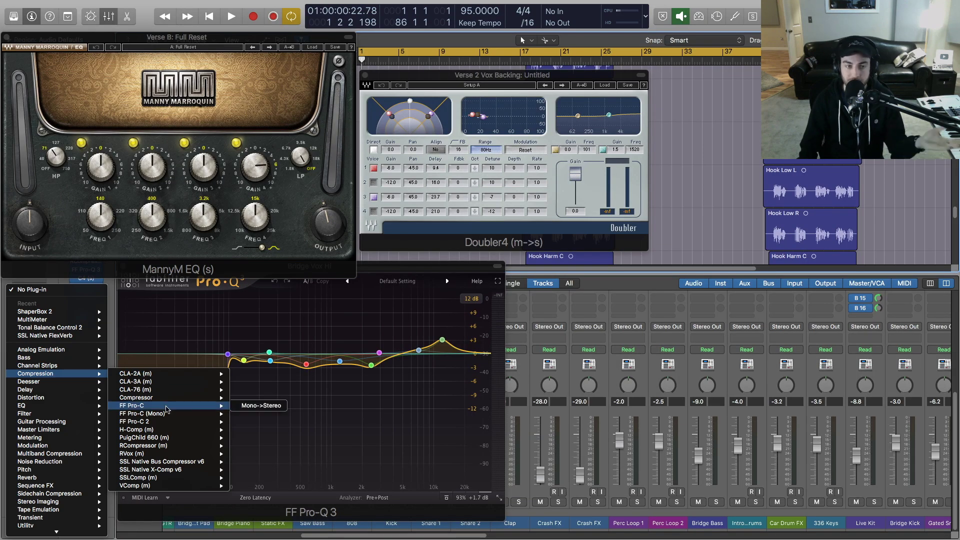
mouse_move(172, 434)
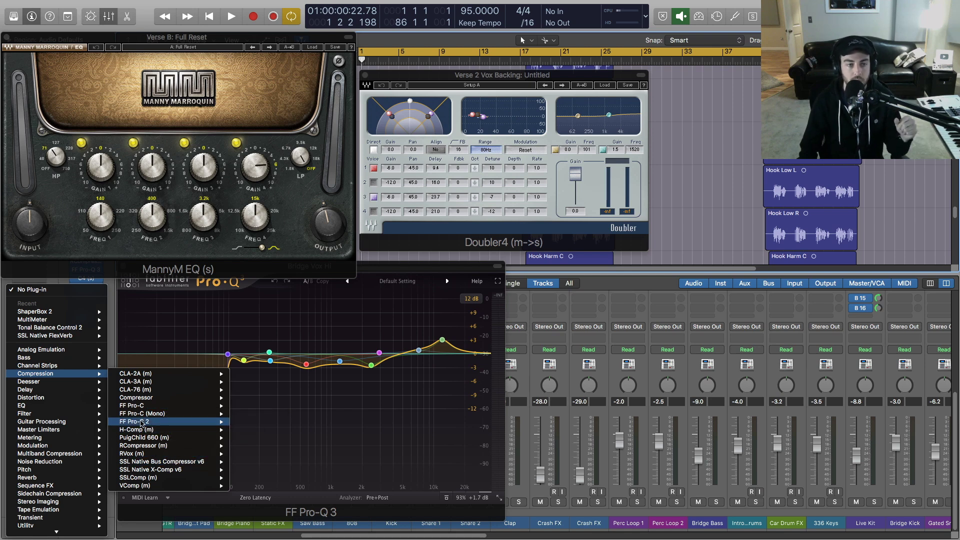
scroll(66, 519, "down", 2)
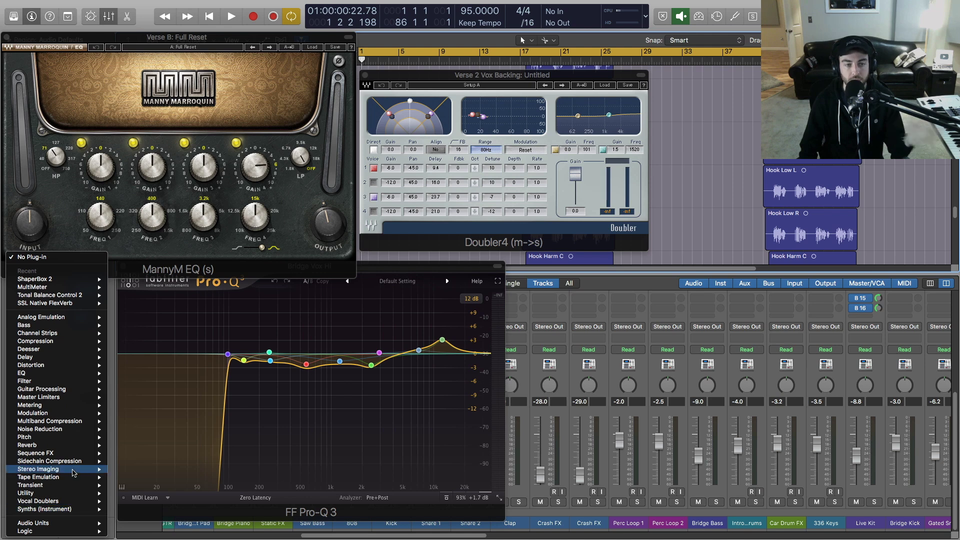
mouse_move(57, 507)
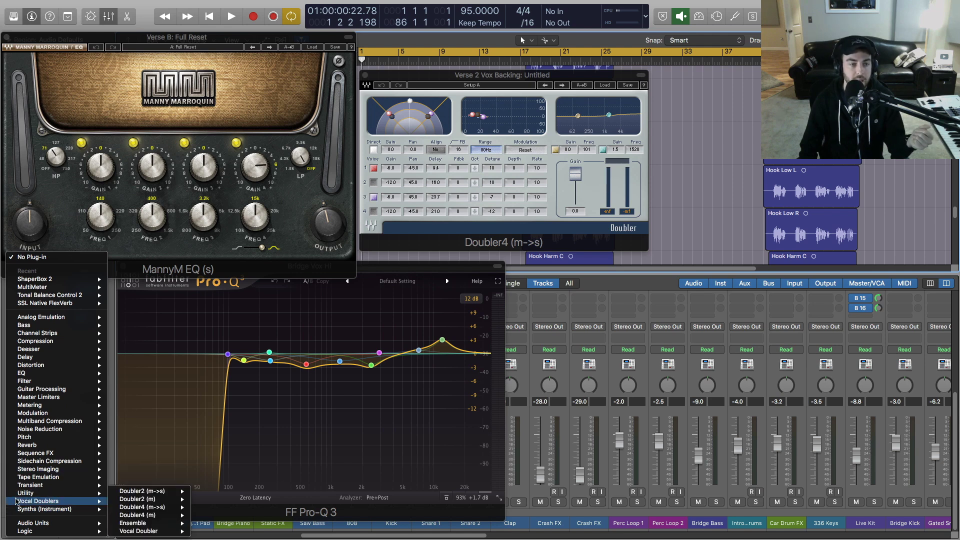
mouse_move(159, 508)
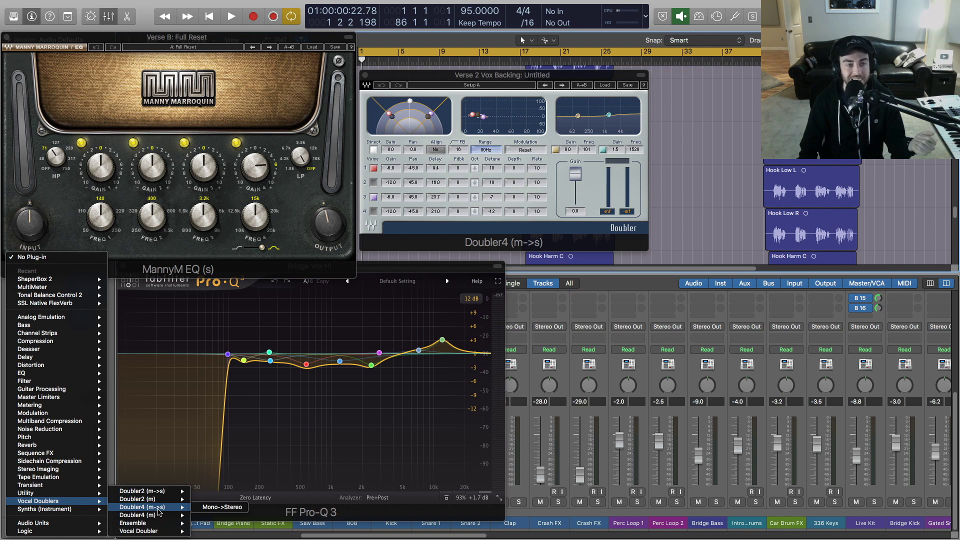
mouse_move(64, 421)
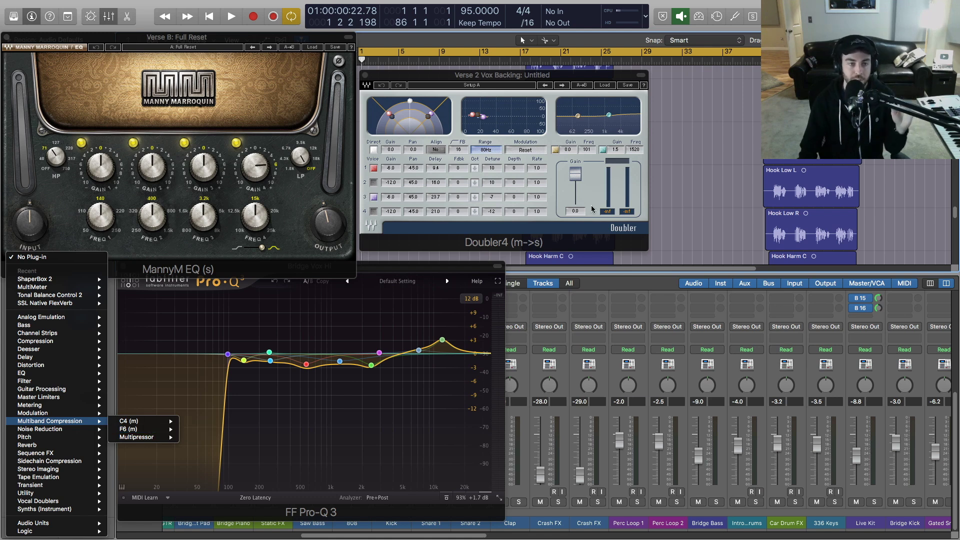
left_click(692, 185)
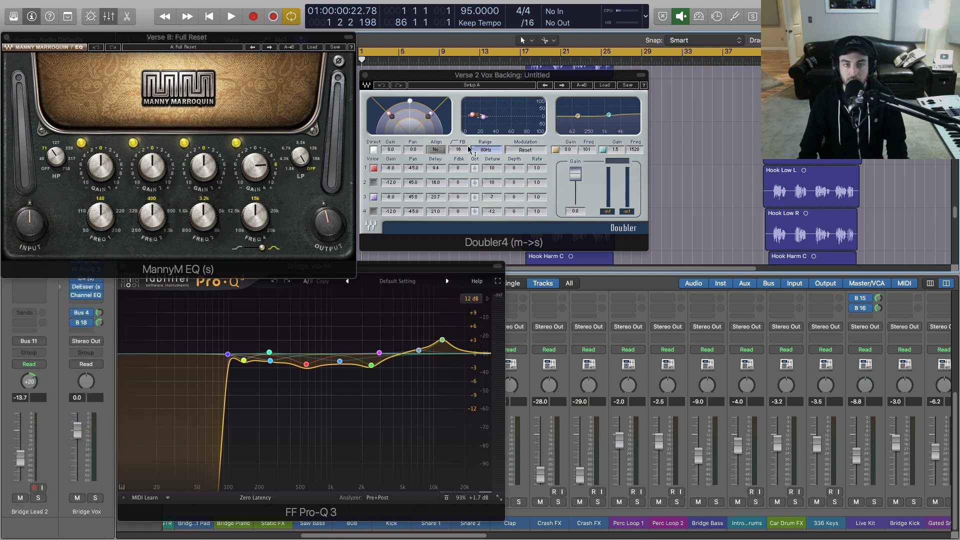
- Switch to Finder, go up from Components to the Plug-Ins folder and open its VST folder
key("ctrl+Up")
left_click(441, 36)
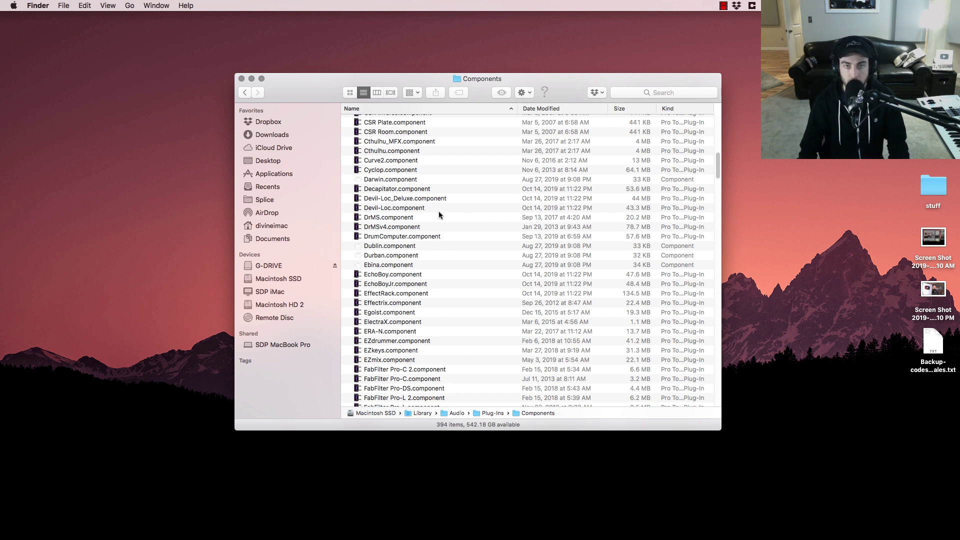
scroll(439, 212, "up", 1)
double_click(481, 414)
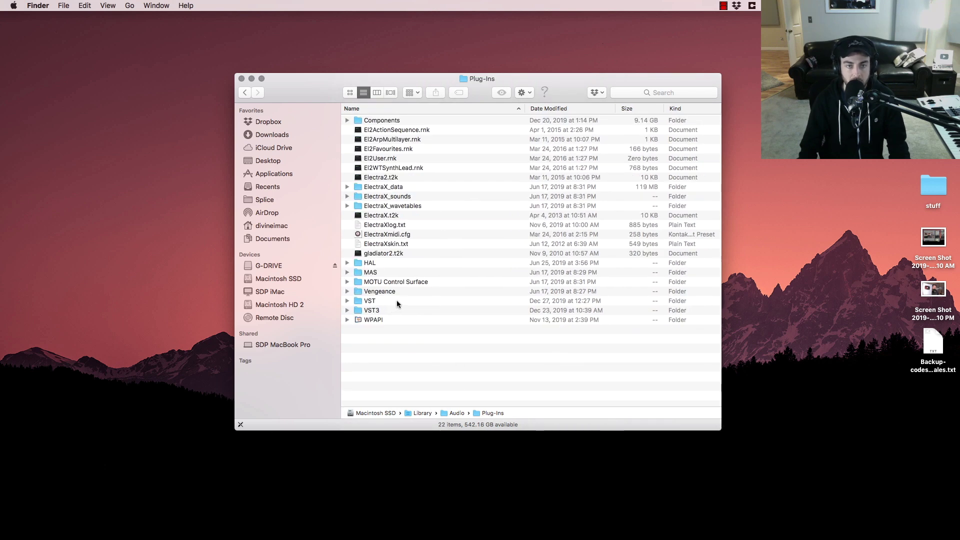
left_click(396, 301)
double_click(396, 301)
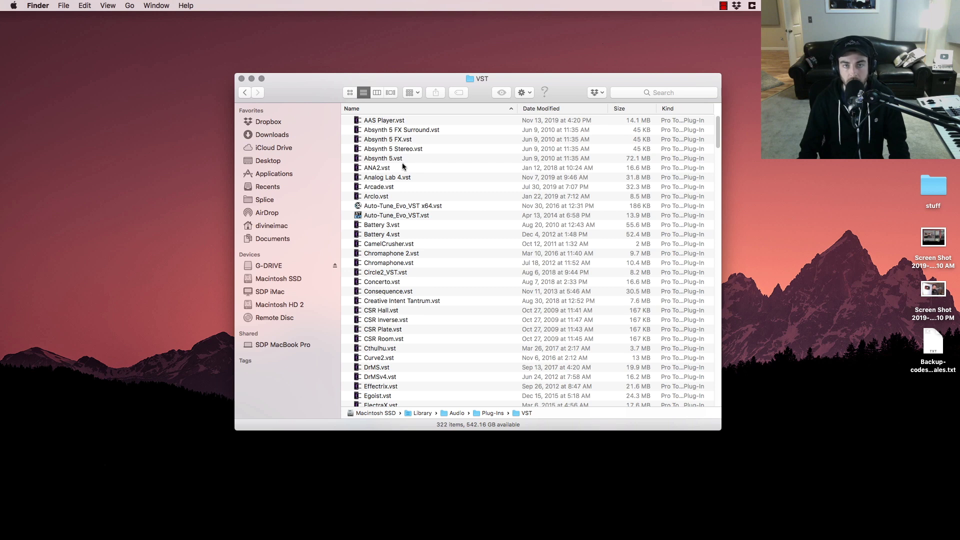
scroll(403, 166, "down", 1)
- Create a new folder on the desktop and name it Plugin Backup
right_click(761, 191)
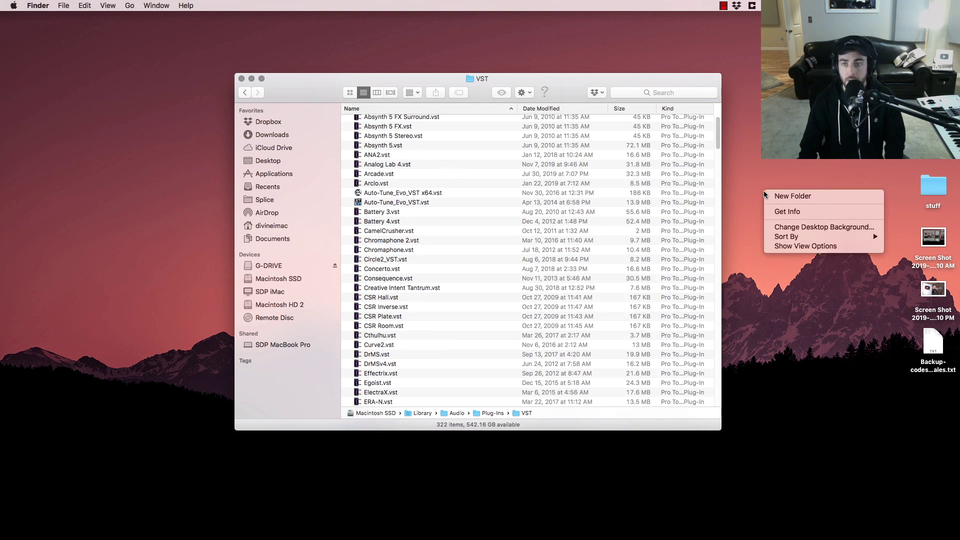
left_click(770, 193)
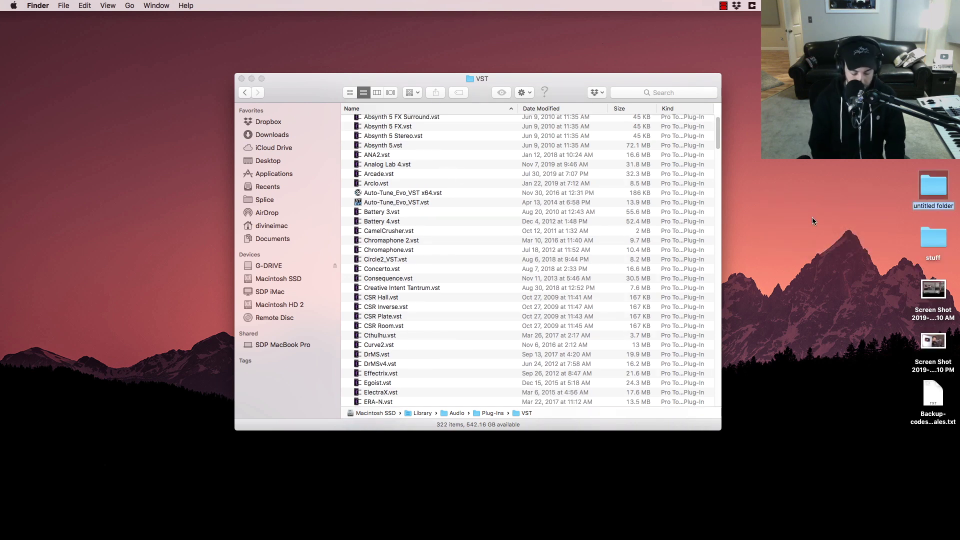
type("Plugin Backup")
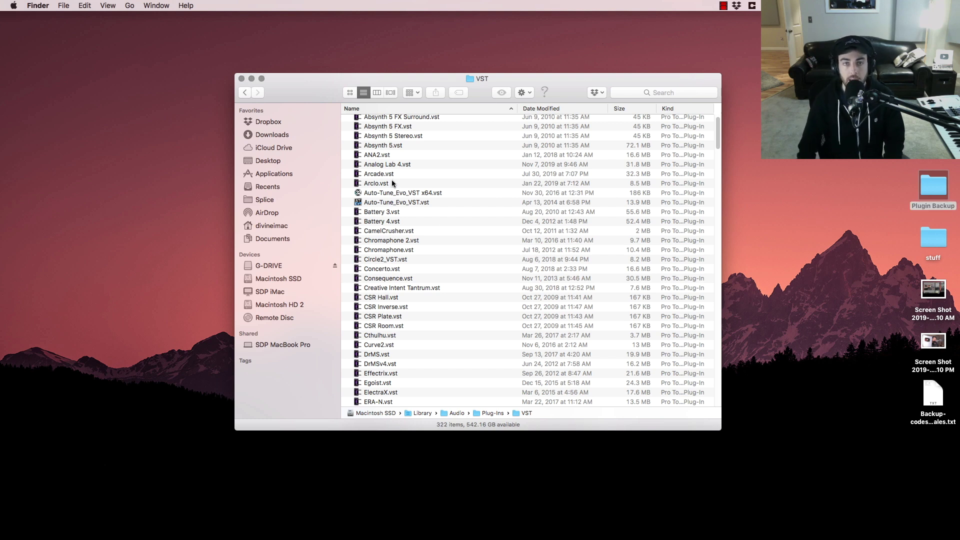
- Examine the plug-in files in the VST folder for ones to move into the backup folder, and return to Logic Pro X
scroll(392, 182, "down", 2)
scroll(398, 186, "down", 8)
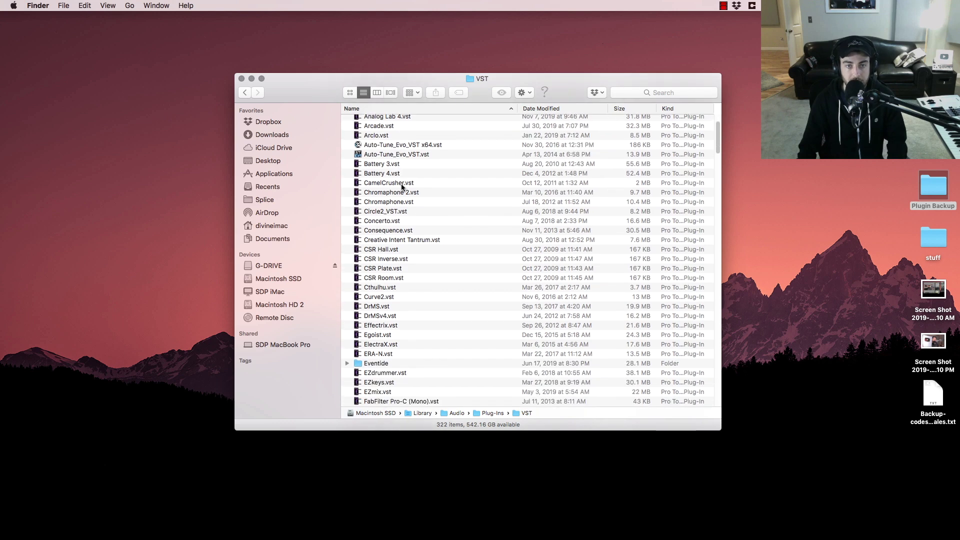
scroll(401, 185, "down", 4)
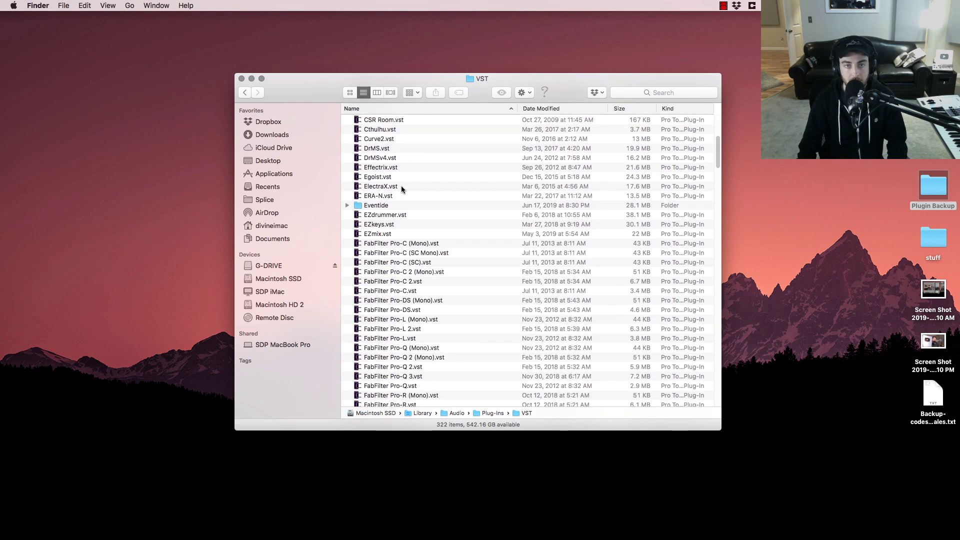
scroll(401, 188, "down", 12)
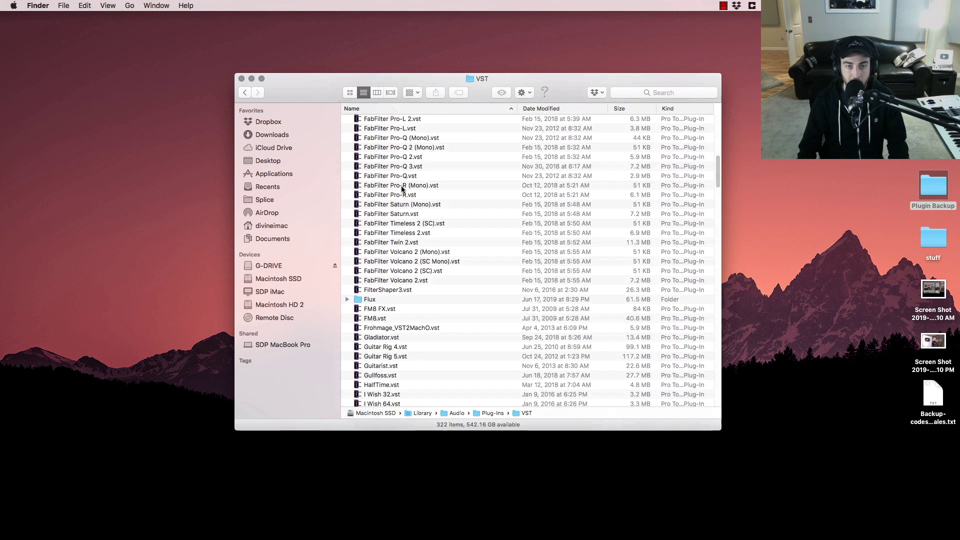
scroll(401, 187, "down", 1)
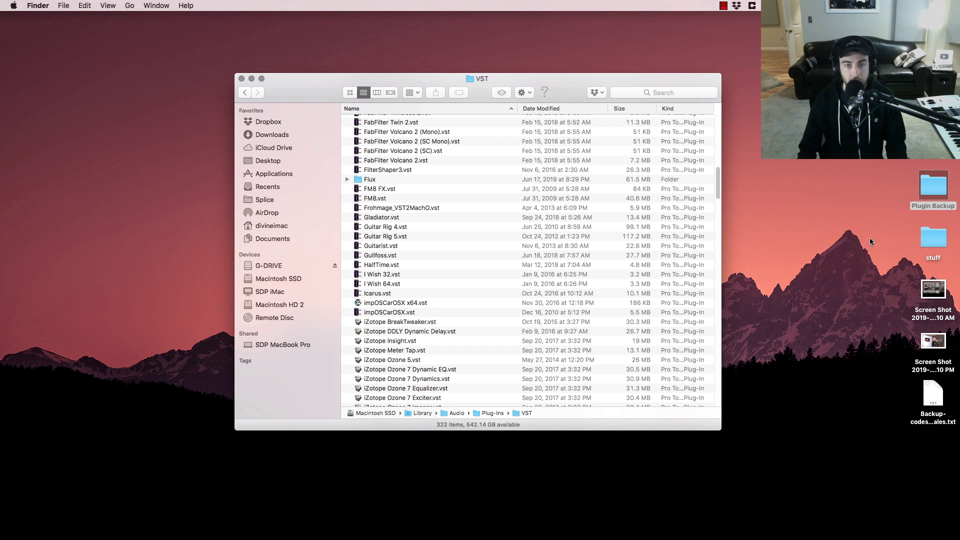
left_click_drag(388, 296, 423, 299)
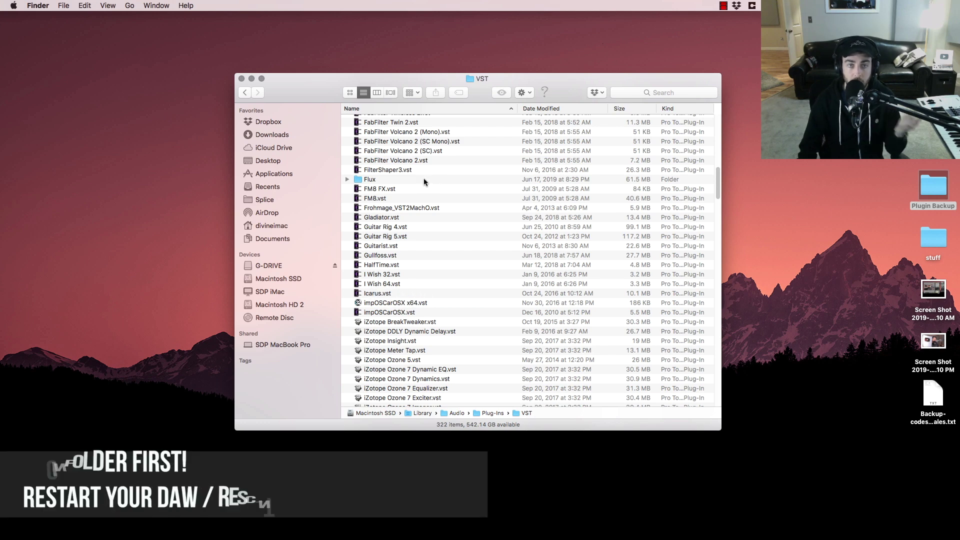
scroll(411, 230, "down", 5)
scroll(411, 232, "down", 2)
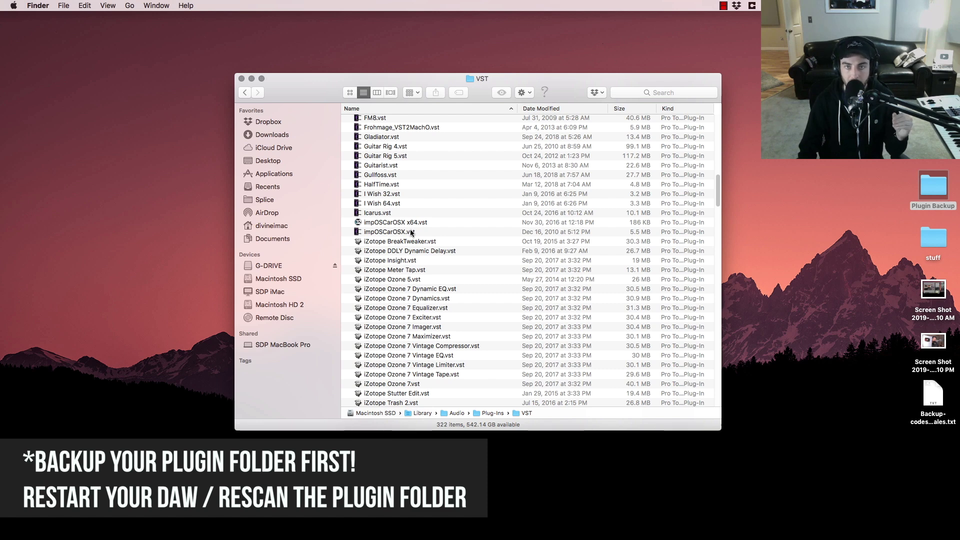
scroll(407, 234, "down", 2)
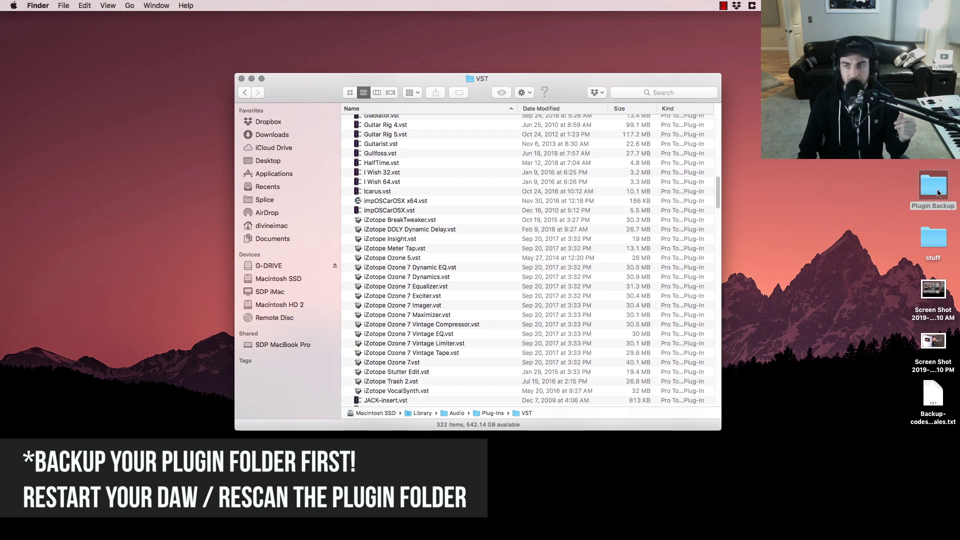
left_click(908, 179)
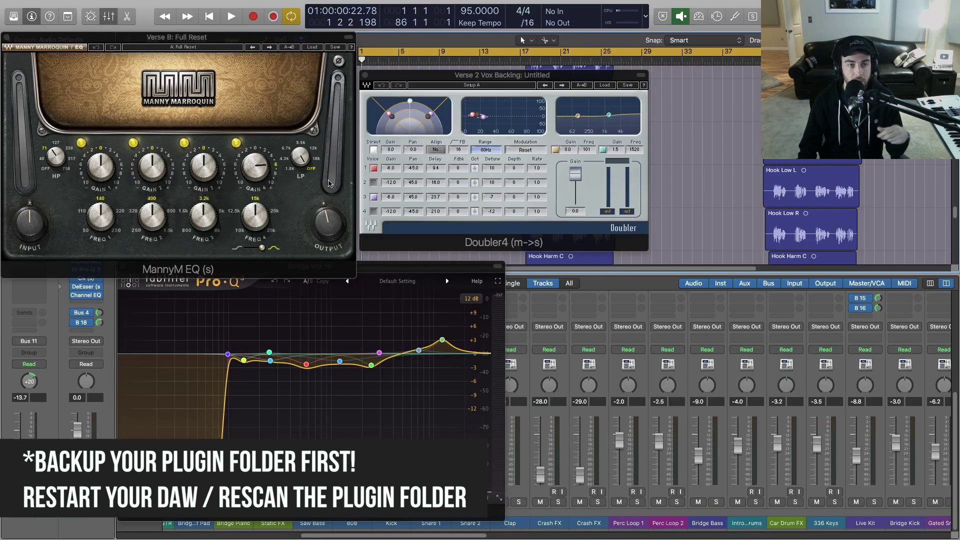
- Browse the Audio Units manufacturers and the Reverb category for an empty Bridge Lead 2 insert, and dismiss the list
left_click(29, 288)
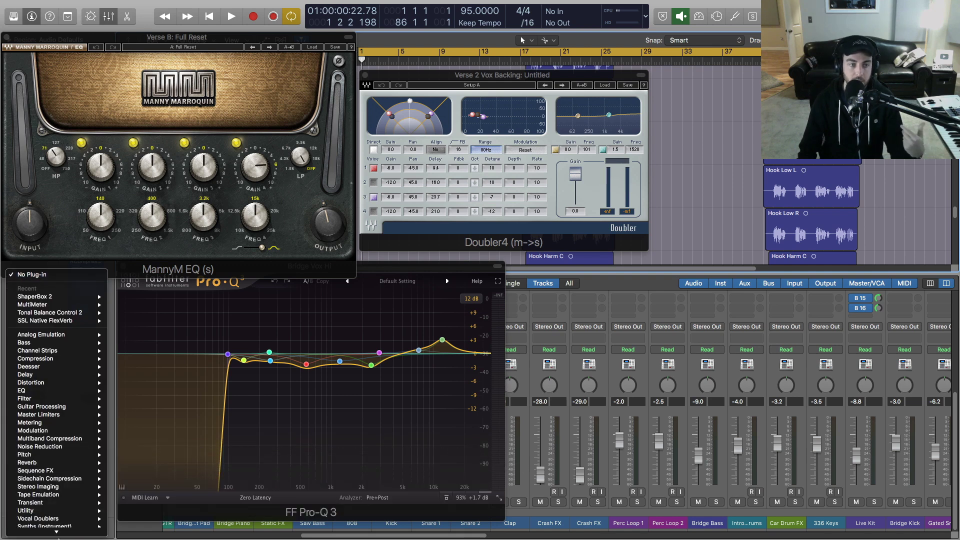
mouse_move(55, 523)
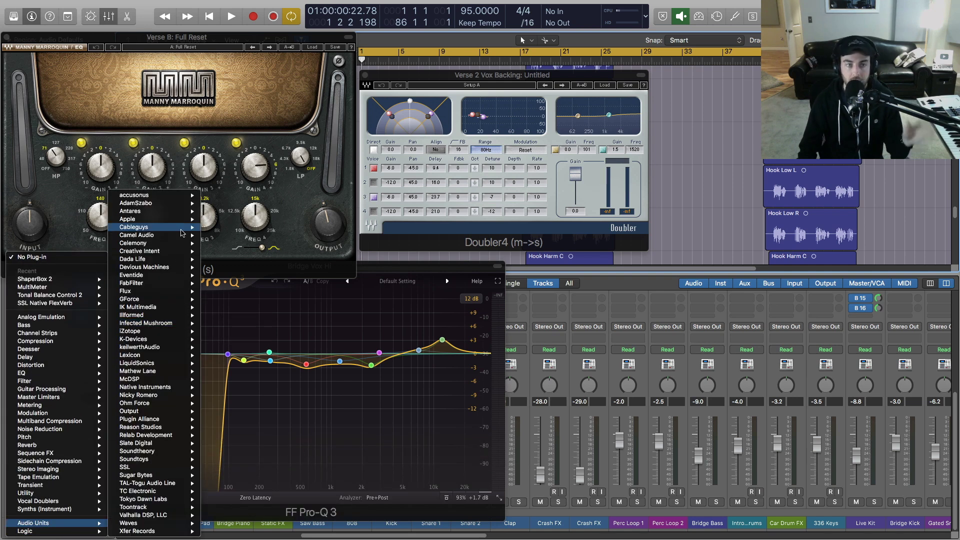
mouse_move(146, 421)
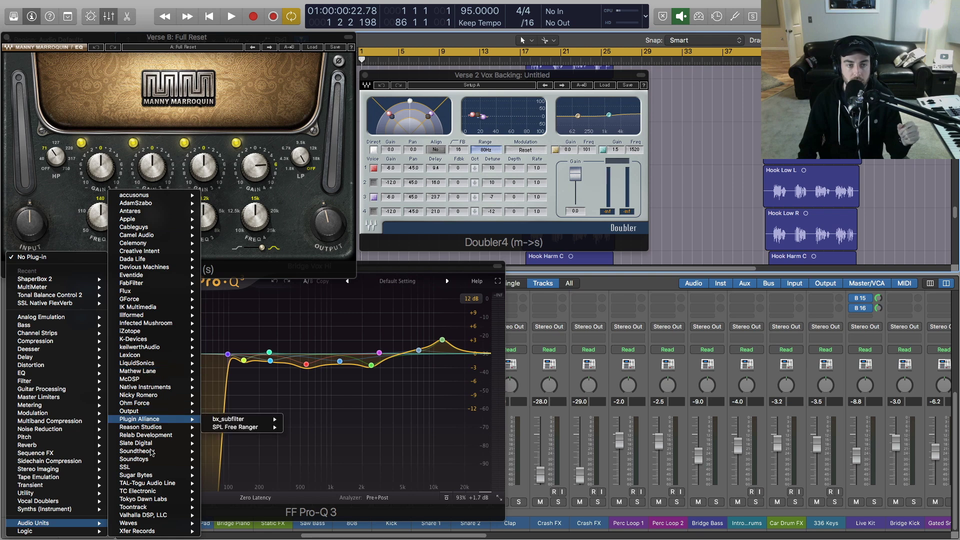
mouse_move(50, 445)
mouse_move(168, 476)
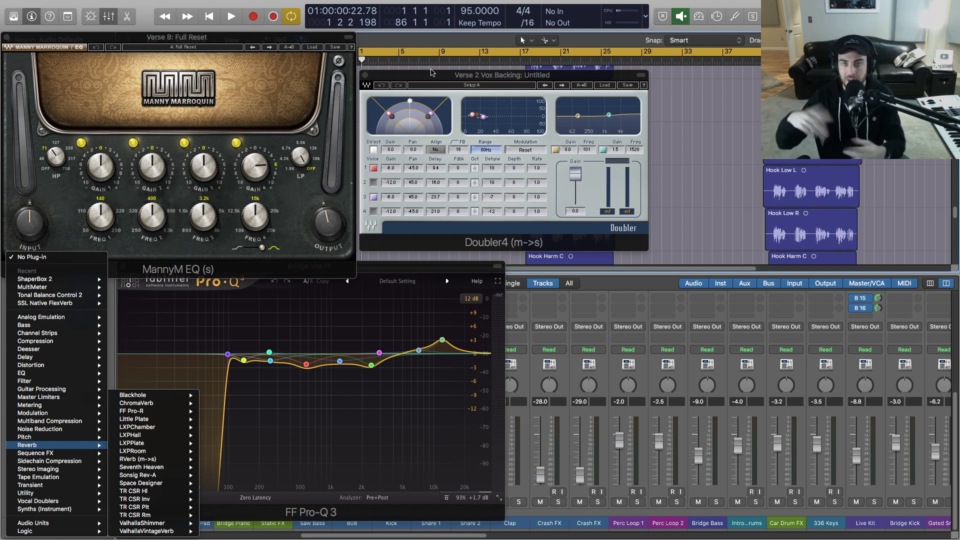
left_click(74, 3)
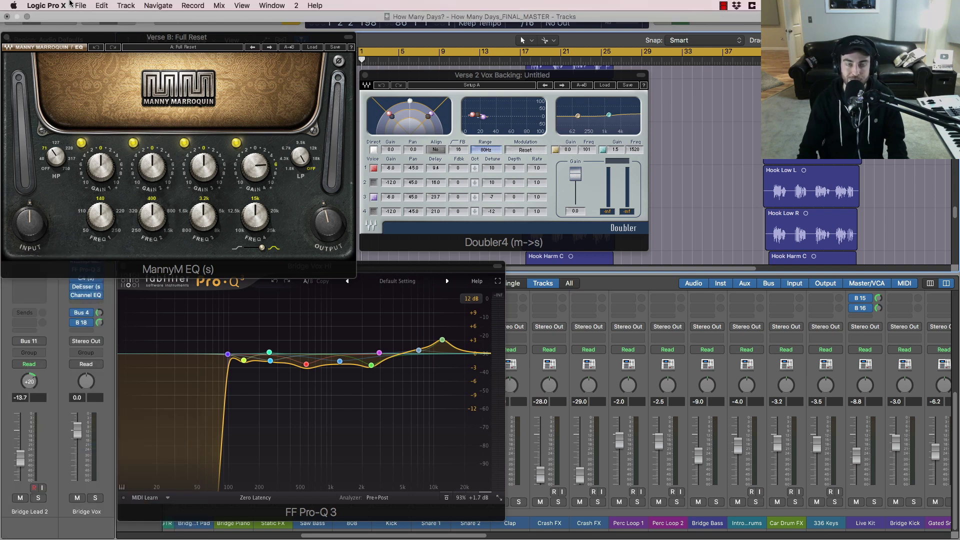